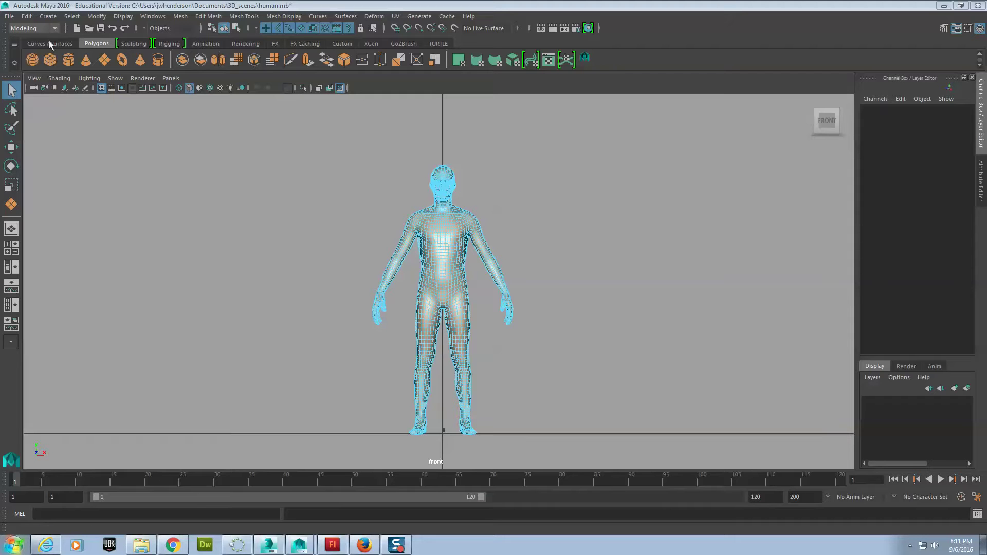
Step: Switch the menu set dropdown from Modeling to Rigging
{"action": "left_click", "coordinate": [56, 28]}
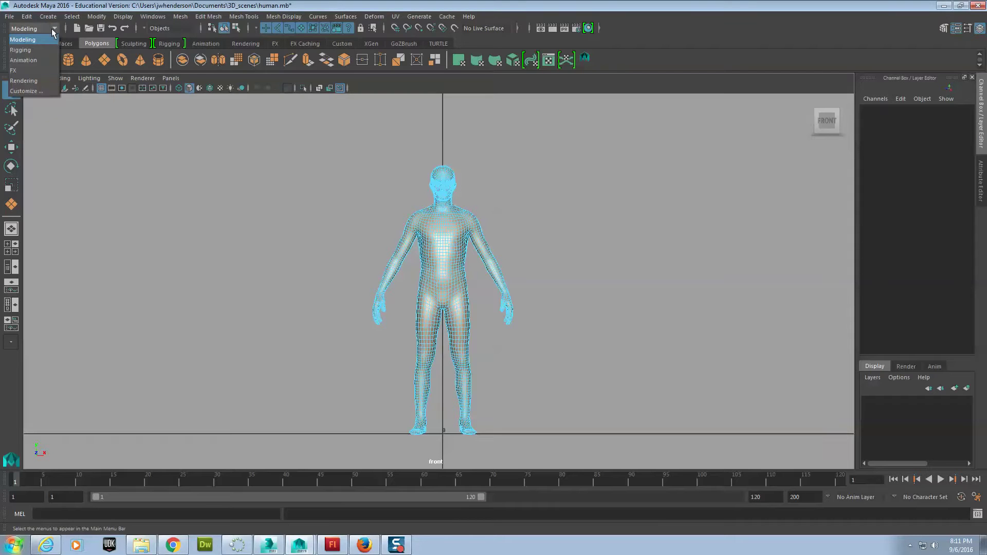
{"action": "left_click", "coordinate": [39, 50]}
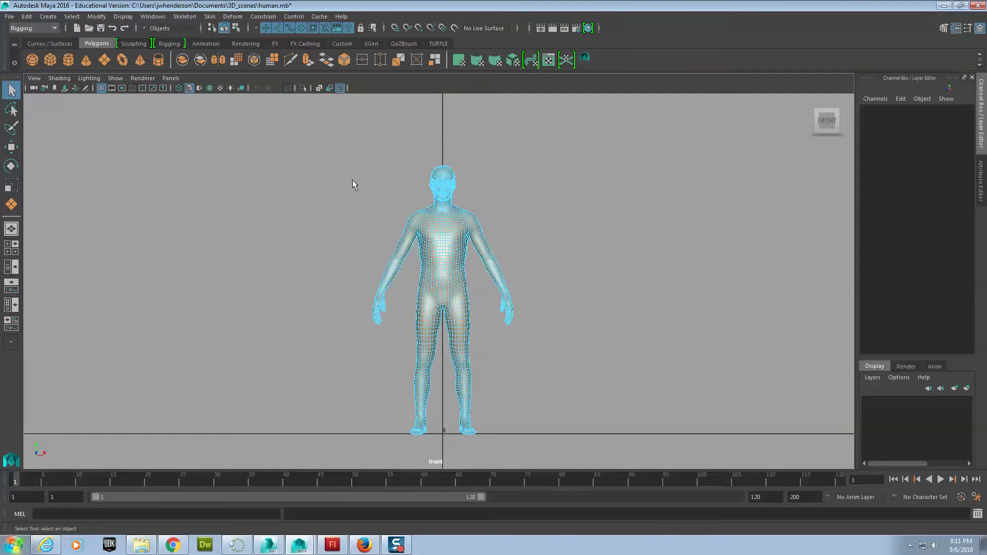
Step: Generate a default HumanIK skeleton for Character1 via Skeleton > HumanIK
{"action": "left_click", "coordinate": [185, 16]}
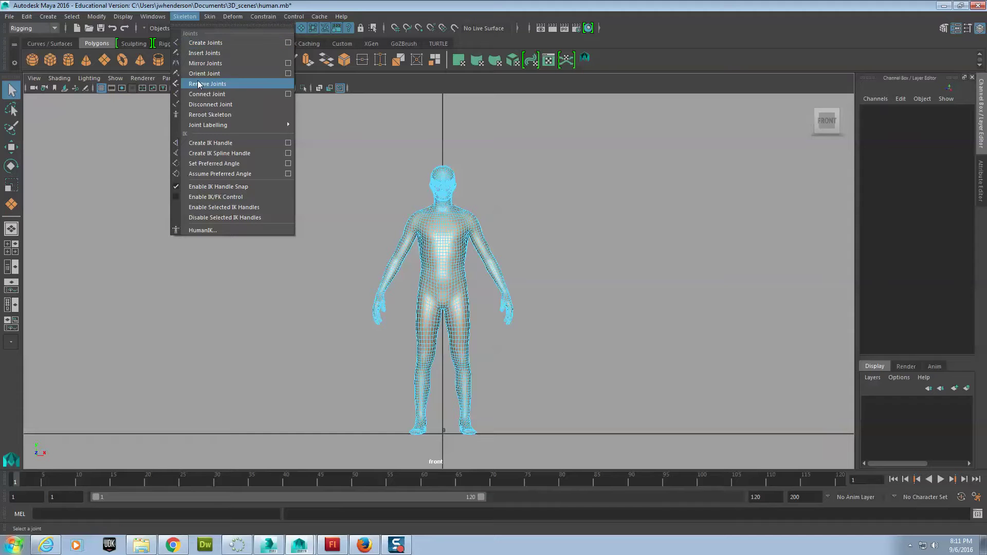
{"action": "left_click", "coordinate": [200, 231]}
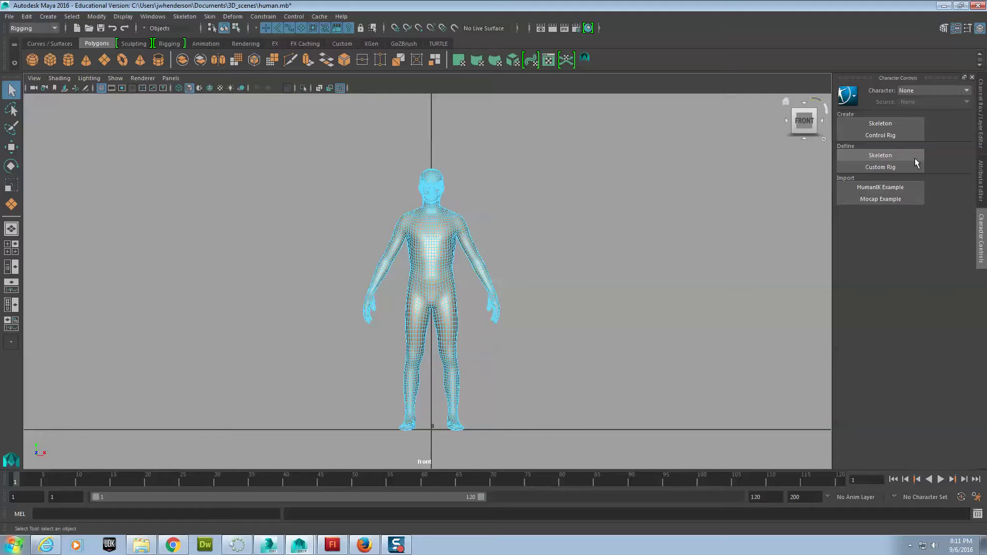
{"action": "left_click", "coordinate": [862, 123]}
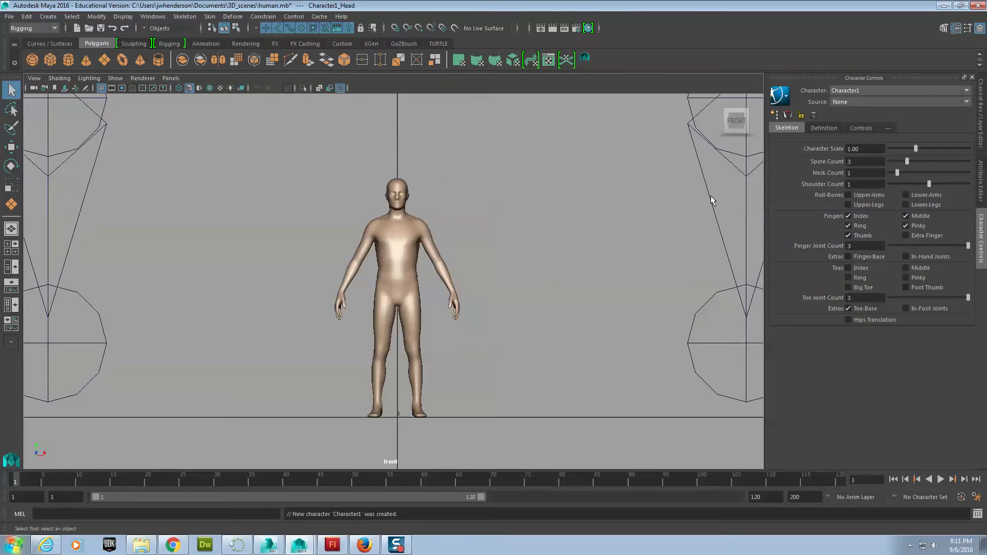
{"action": "scroll", "coordinate": [637, 242], "scroll_direction": "down", "scroll_amount": 4}
{"action": "scroll", "coordinate": [633, 198], "scroll_direction": "down", "scroll_amount": 4}
{"action": "scroll", "coordinate": [633, 199], "scroll_direction": "down", "scroll_amount": 4}
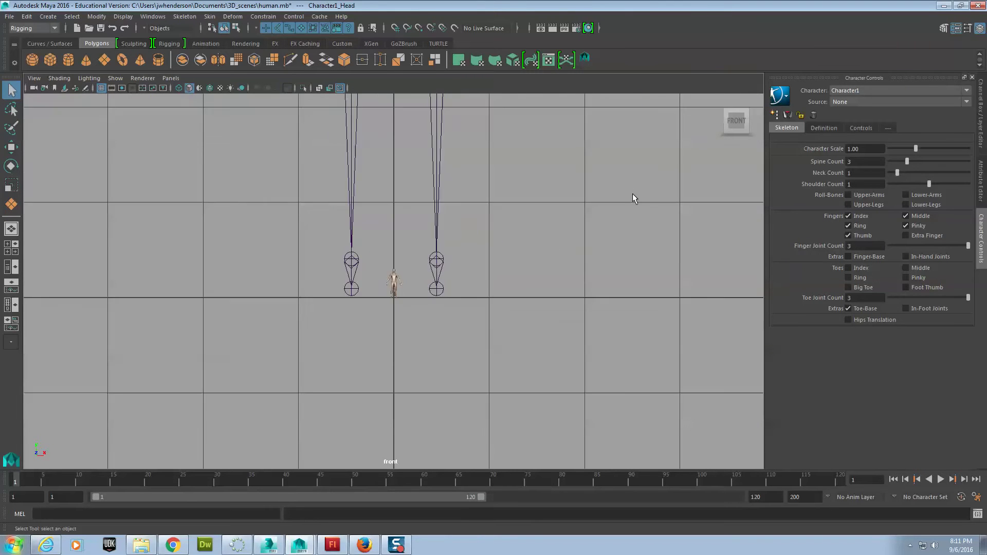
{"action": "scroll", "coordinate": [632, 199], "scroll_direction": "down", "scroll_amount": 4}
{"action": "scroll", "coordinate": [633, 198], "scroll_direction": "down", "scroll_amount": 4}
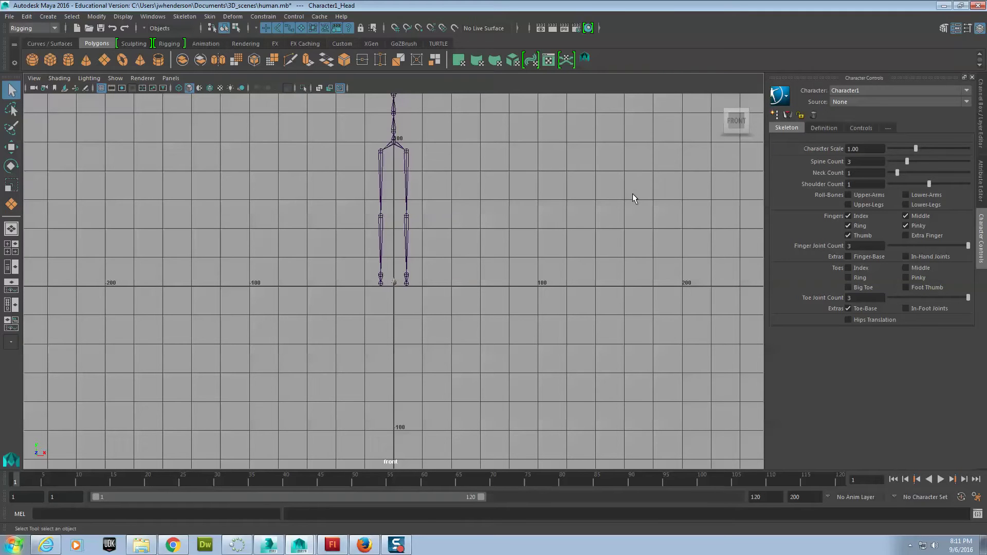
Step: Try Character Scale values 0.1, 0.25, 1.5, 0.8, 1.1 and 0.95 until the skeleton fits
{"action": "left_click_drag", "start_coordinate": [862, 149], "coordinate": [838, 151]}
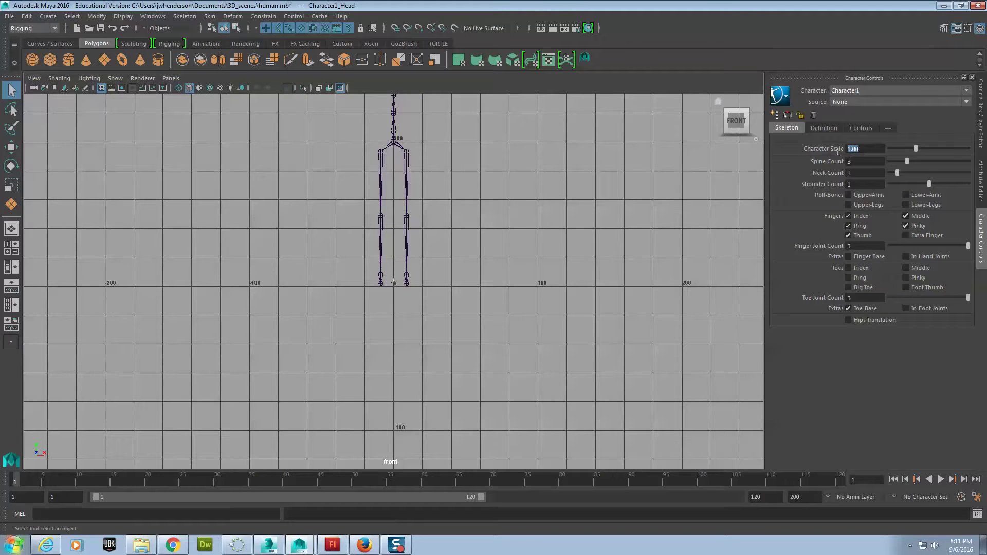
{"action": "mouse_move", "coordinate": [736, 121]}
{"action": "type", "text": "1"}
{"action": "key", "text": "Return"}
{"action": "key", "text": "f"}
{"action": "type", "text": "2.5"}
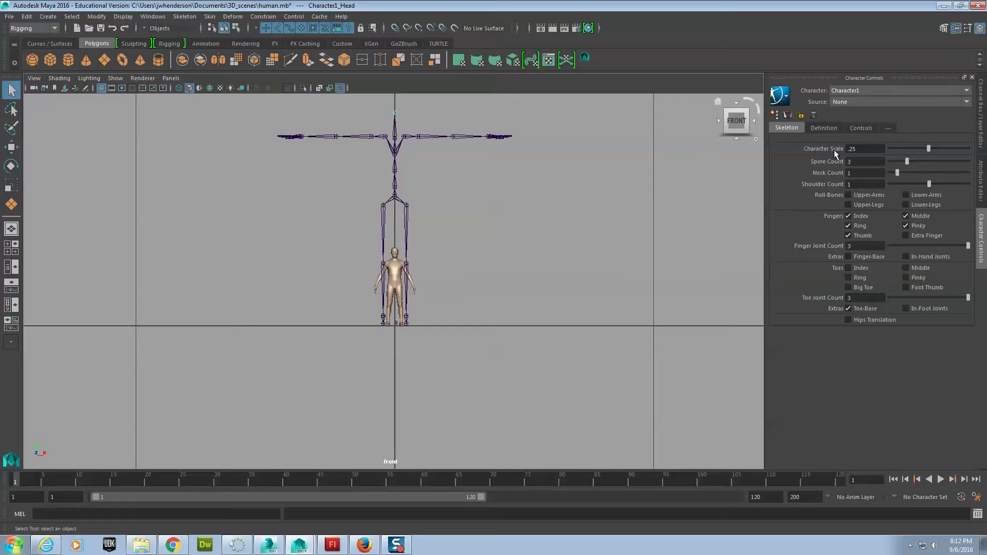
{"action": "key", "text": "Return"}
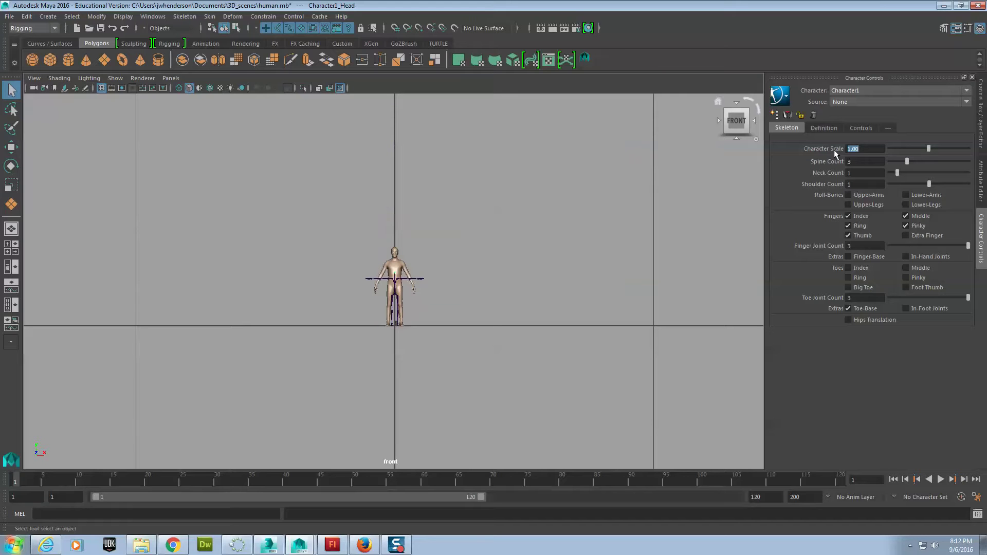
{"action": "key", "text": "Return"}
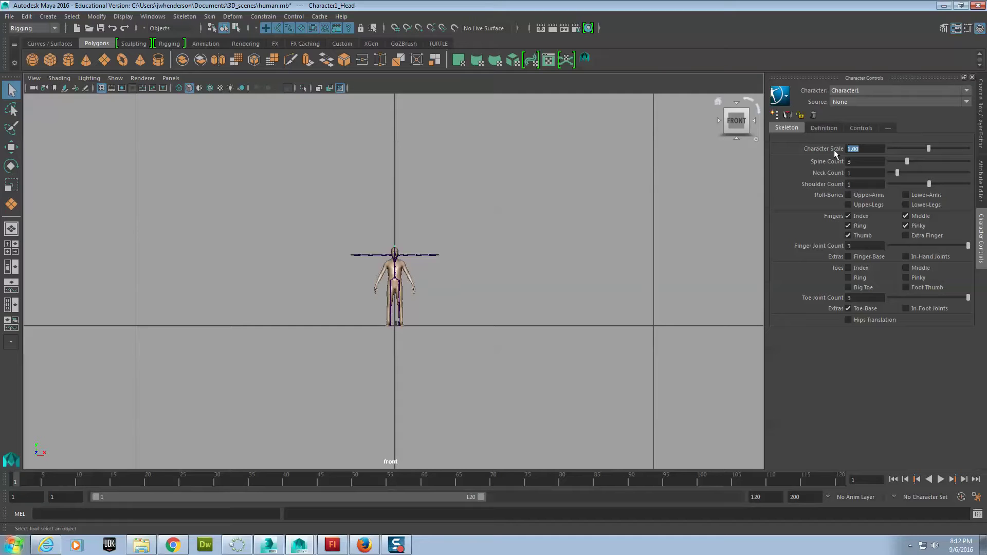
{"action": "type", "text": "8"}
{"action": "type", "text": "1.1"}
{"action": "key", "text": "Return"}
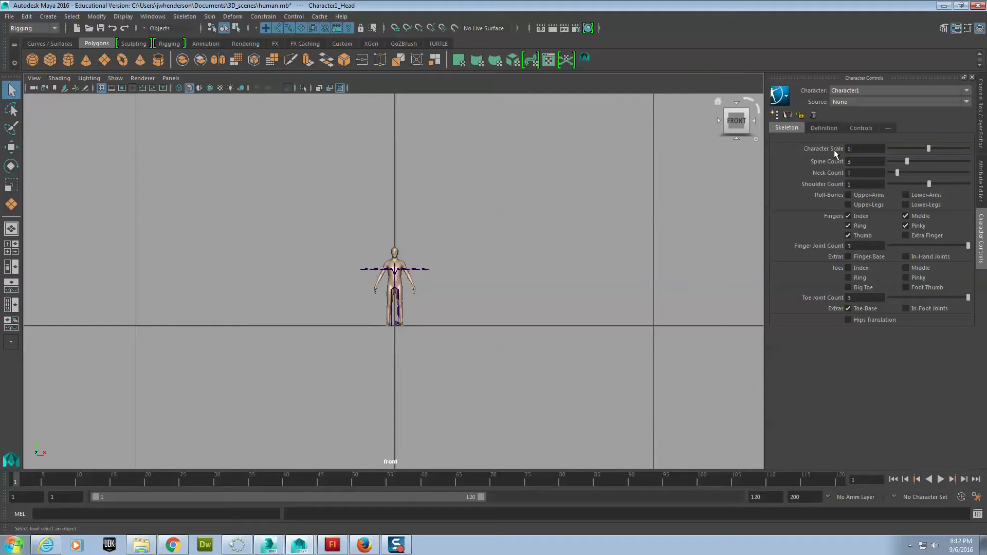
{"action": "key", "text": "Return"}
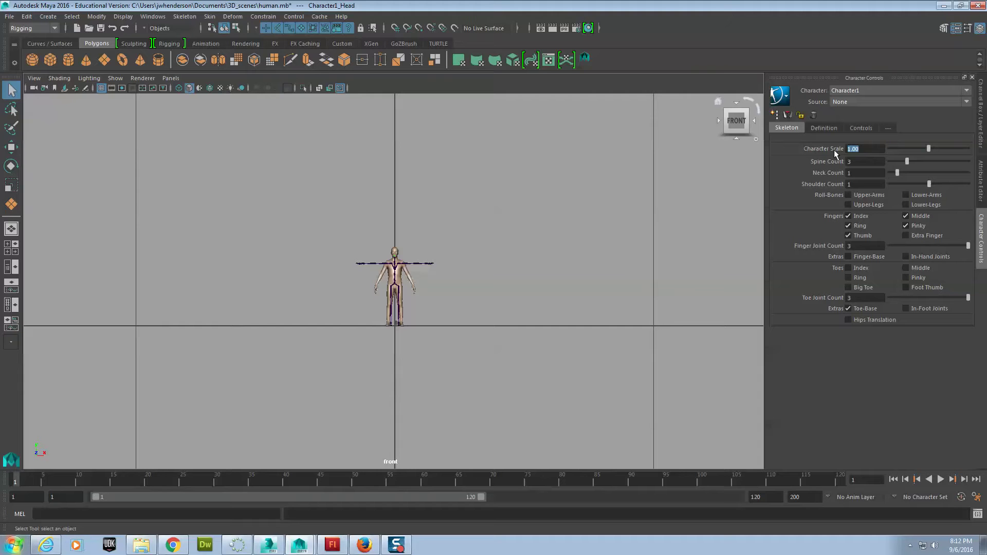
{"action": "key", "text": "Return"}
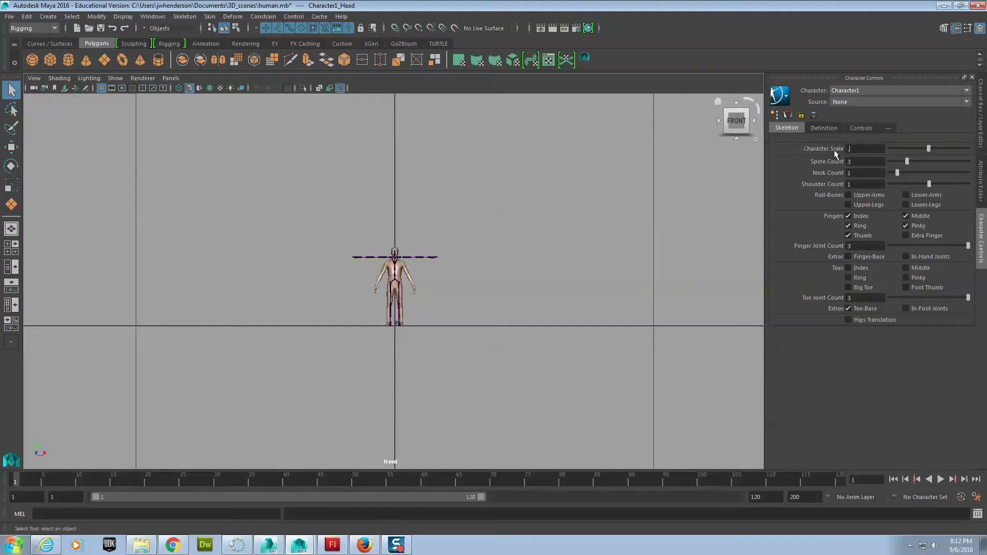
{"action": "type", "text": ".95"}
{"action": "key", "text": "Return"}
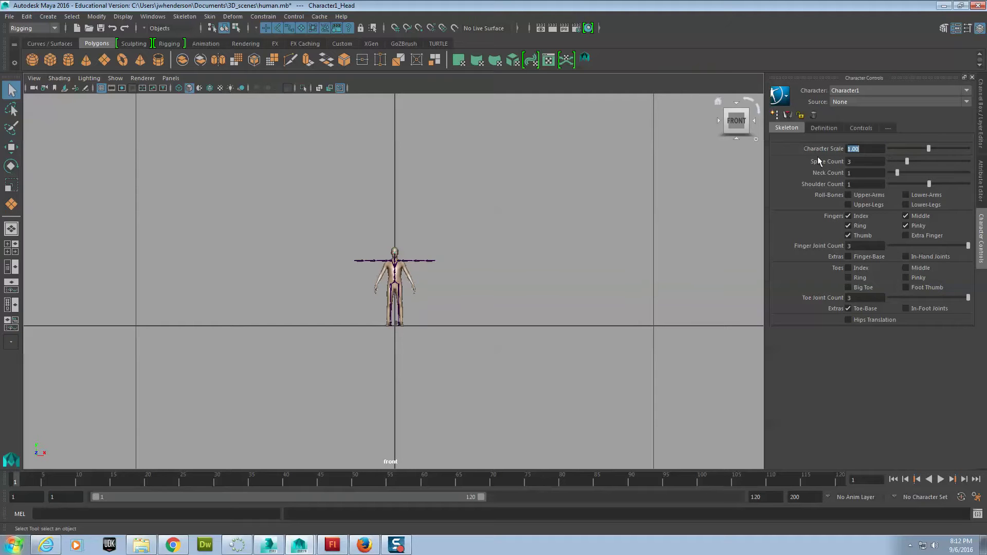
{"action": "key", "text": "f"}
{"action": "scroll", "coordinate": [546, 207], "scroll_direction": "up", "scroll_amount": 2}
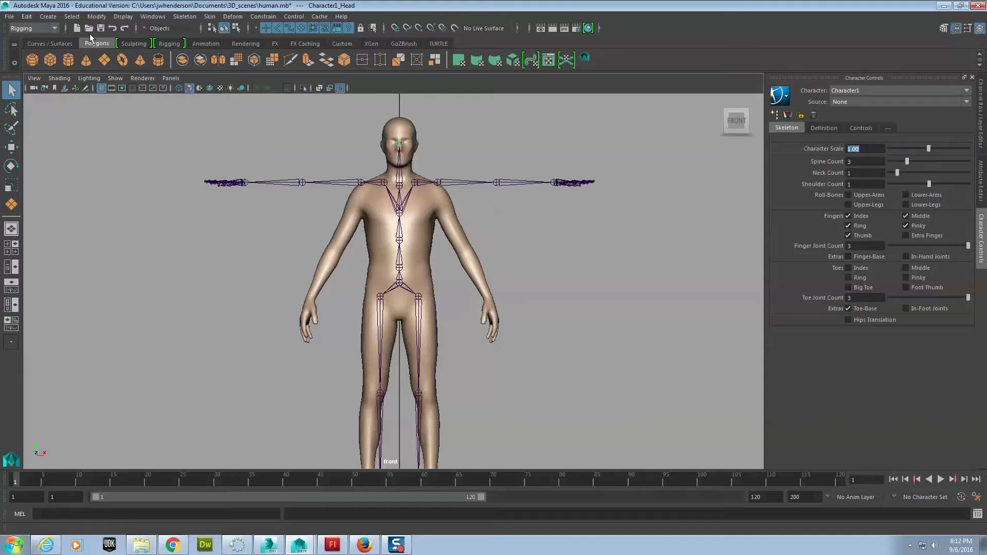
Step: Lower the right and left shoulder joints into the mesh's shoulders
{"action": "left_click", "coordinate": [12, 153]}
{"action": "left_click", "coordinate": [385, 184]}
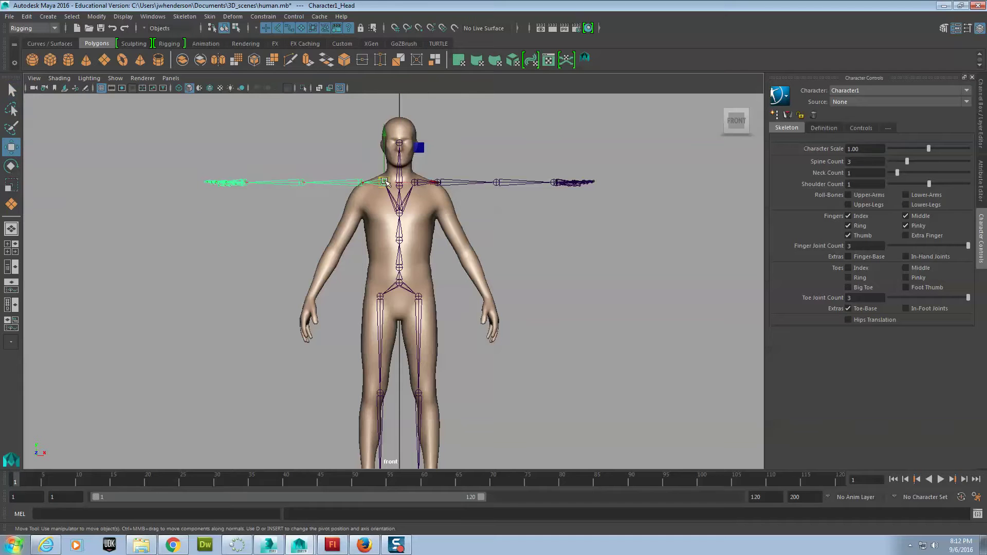
{"action": "left_click", "coordinate": [384, 184]}
{"action": "left_click_drag", "start_coordinate": [420, 148], "coordinate": [403, 156]}
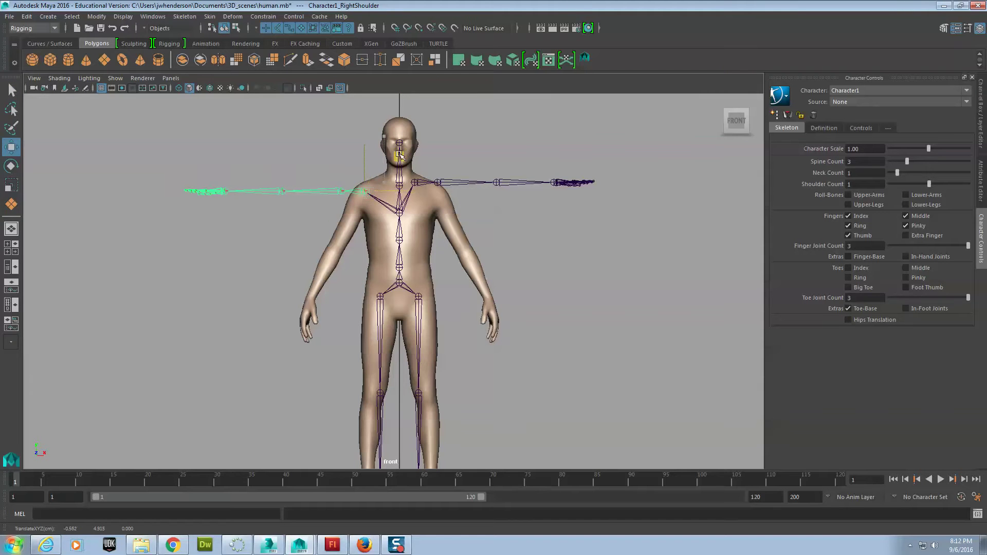
{"action": "left_click", "coordinate": [414, 183]}
{"action": "left_click_drag", "start_coordinate": [423, 162], "coordinate": [469, 159]}
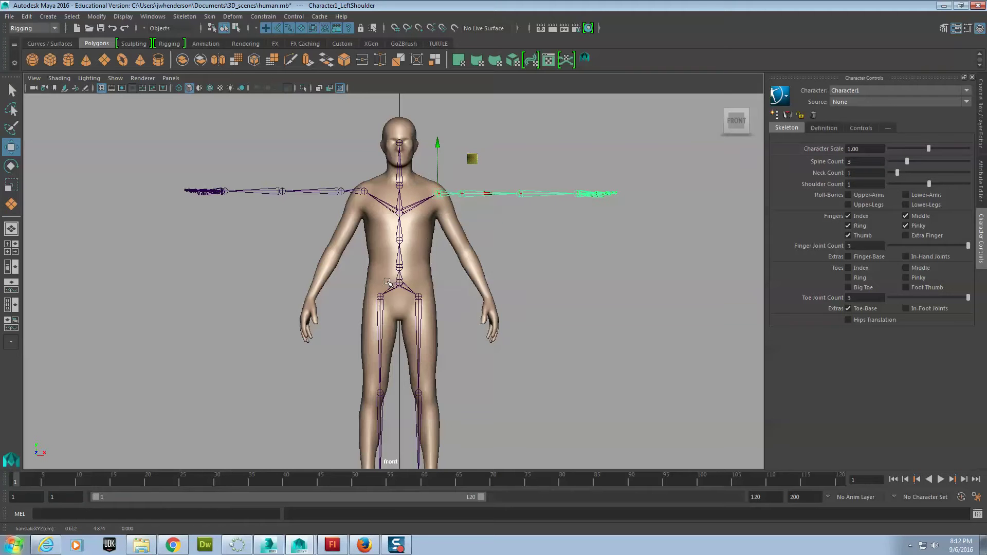
Step: Move the right upper leg joint into the mesh leg, then select the left one
{"action": "left_click", "coordinate": [378, 295]}
{"action": "mouse_move", "coordinate": [413, 264]}
{"action": "left_mouse_down"}
{"action": "mouse_move", "coordinate": [418, 291]}
{"action": "mouse_move", "coordinate": [457, 279]}
{"action": "left_mouse_up"}
{"action": "left_click", "coordinate": [419, 298]}
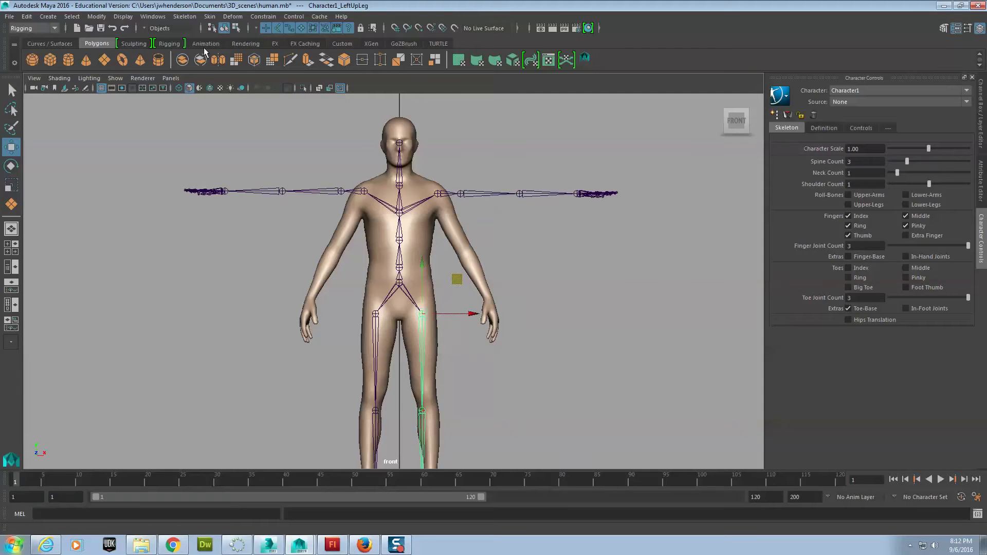
Step: Rotate and move the right shoulder, forearm and hand joints into the mesh's right arm
{"action": "left_click", "coordinate": [12, 165]}
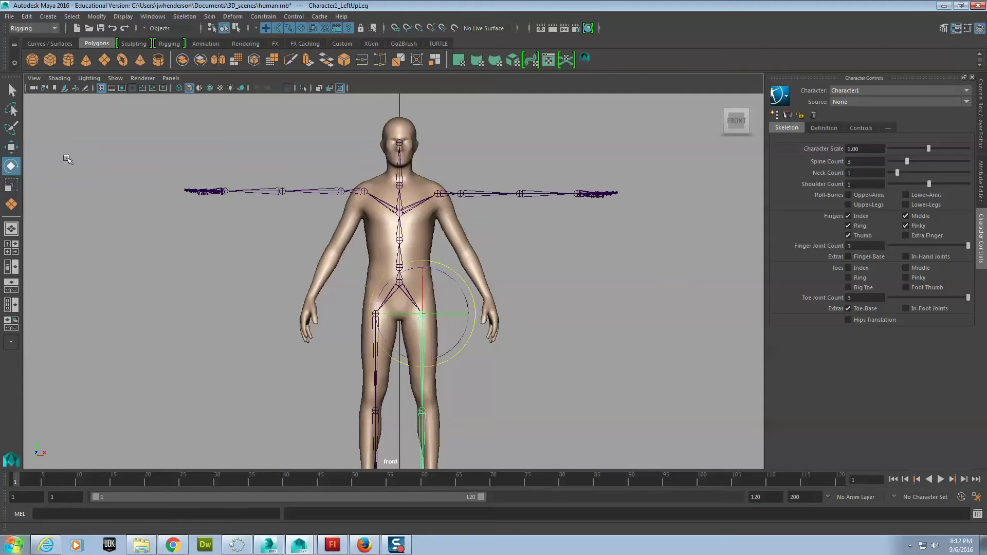
{"action": "left_click", "coordinate": [366, 190]}
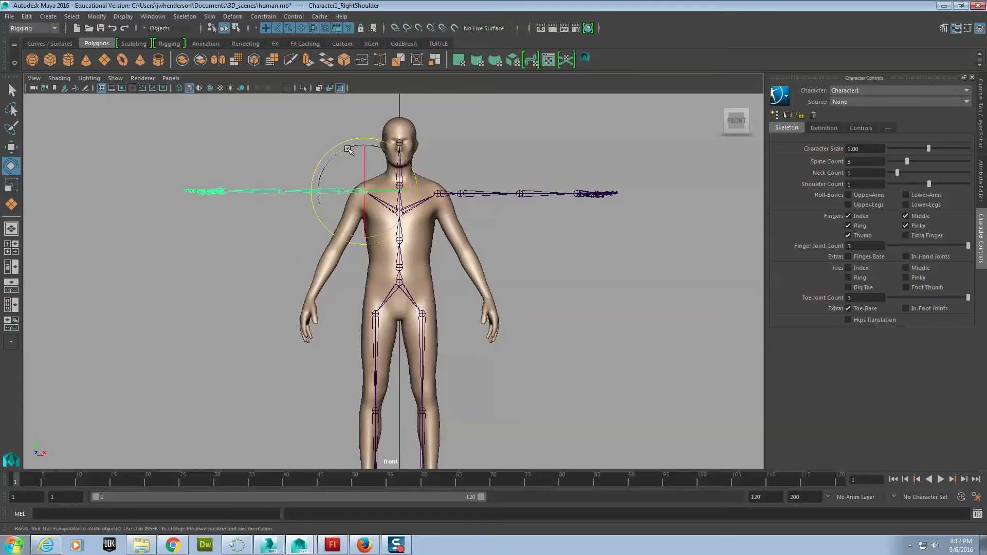
{"action": "mouse_move", "coordinate": [345, 150]}
{"action": "left_mouse_down"}
{"action": "mouse_move", "coordinate": [326, 161]}
{"action": "mouse_move", "coordinate": [319, 187]}
{"action": "left_mouse_up"}
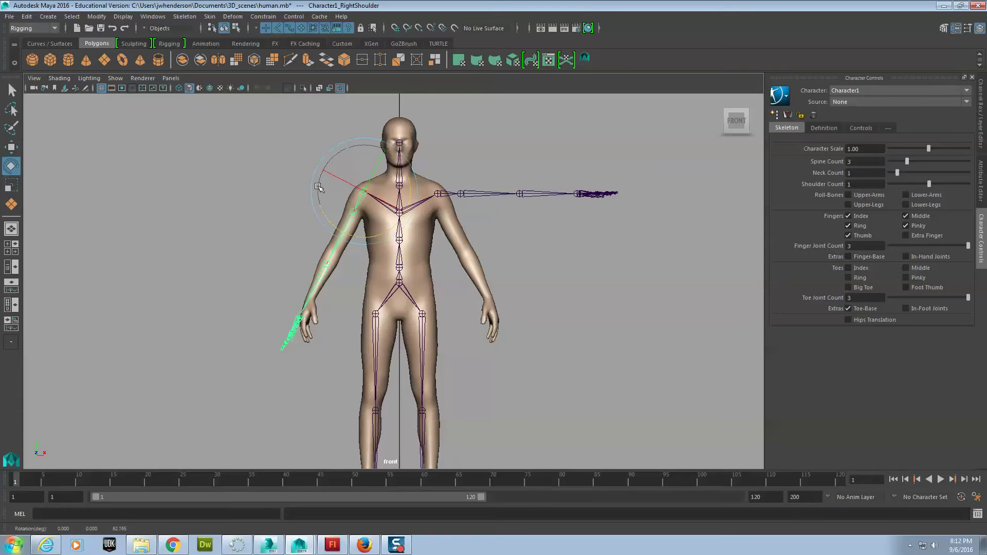
{"action": "left_click", "coordinate": [12, 146]}
{"action": "left_click", "coordinate": [328, 265]}
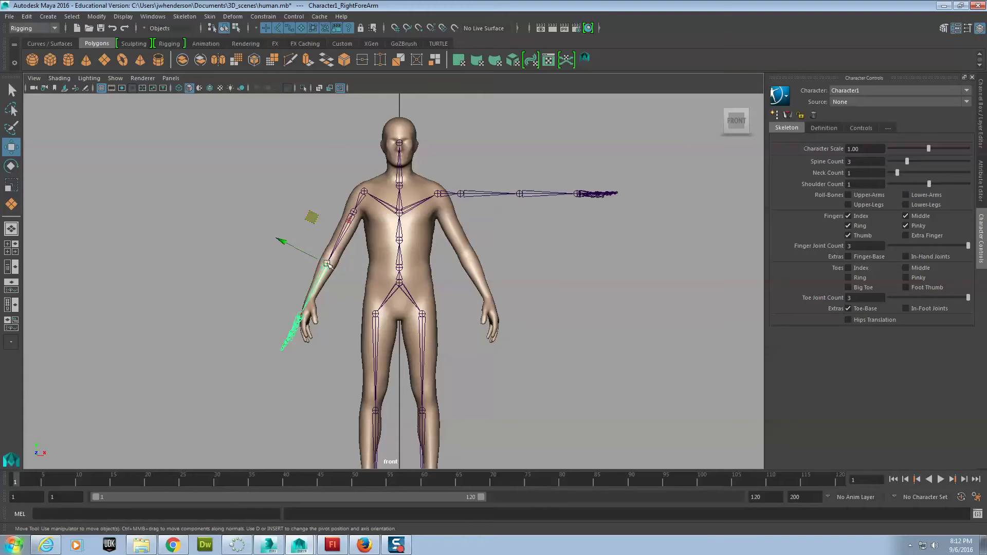
{"action": "left_click_drag", "start_coordinate": [311, 218], "coordinate": [317, 206]}
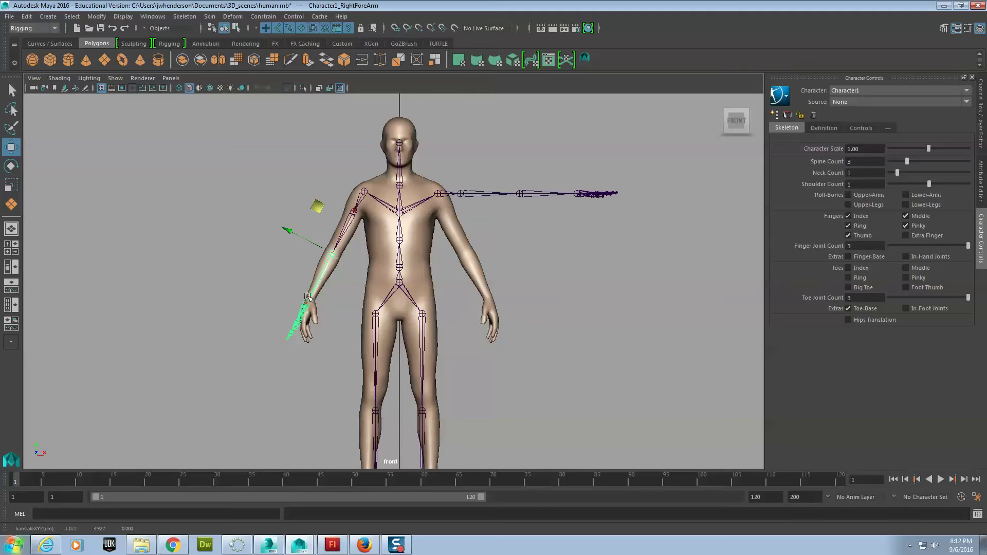
{"action": "left_click", "coordinate": [305, 303]}
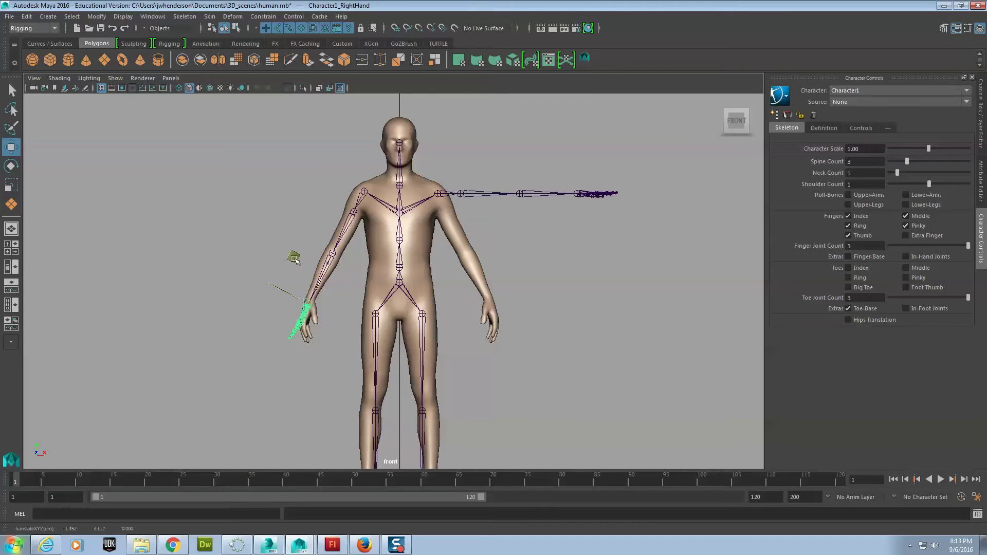
{"action": "left_click_drag", "start_coordinate": [305, 267], "coordinate": [297, 260]}
{"action": "left_click", "coordinate": [11, 166]}
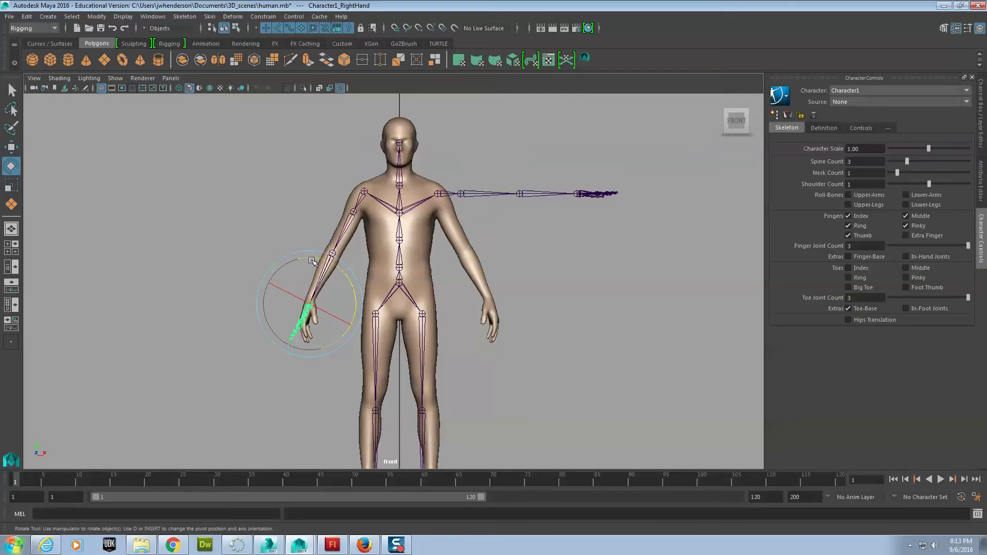
{"action": "left_click_drag", "start_coordinate": [312, 261], "coordinate": [302, 269]}
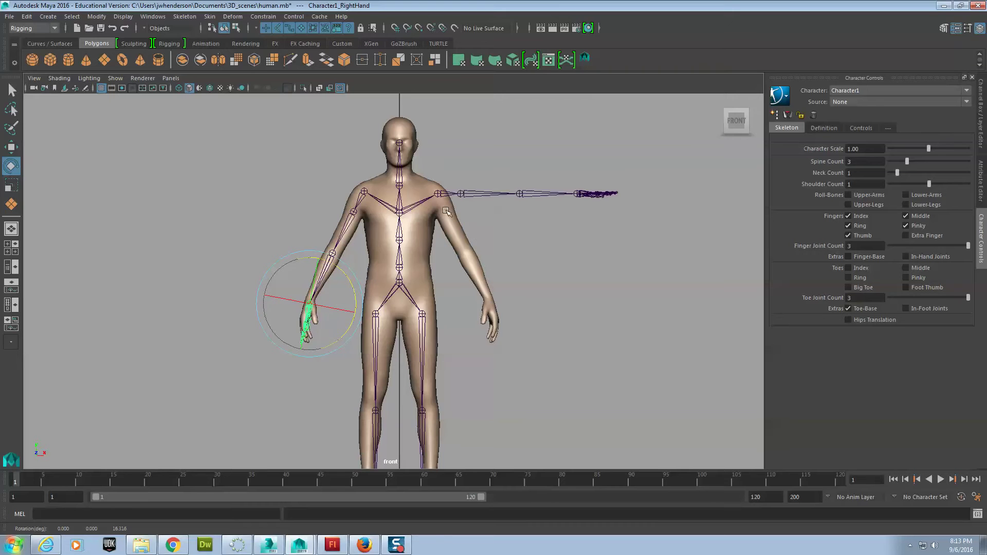
Step: Rotate the left arm down and align the left elbow and hand joints with the mesh
{"action": "left_click", "coordinate": [436, 193]}
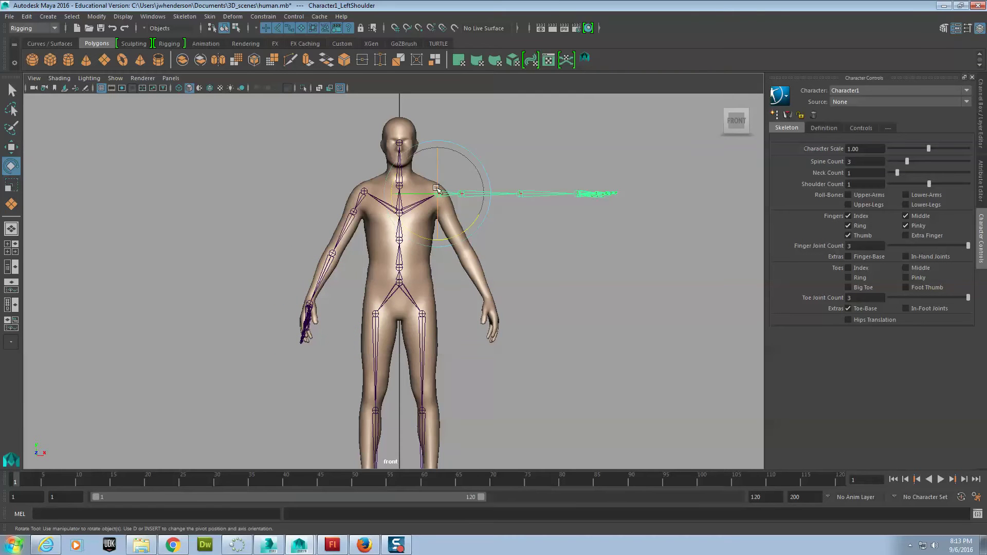
{"action": "left_click_drag", "start_coordinate": [429, 149], "coordinate": [473, 270]}
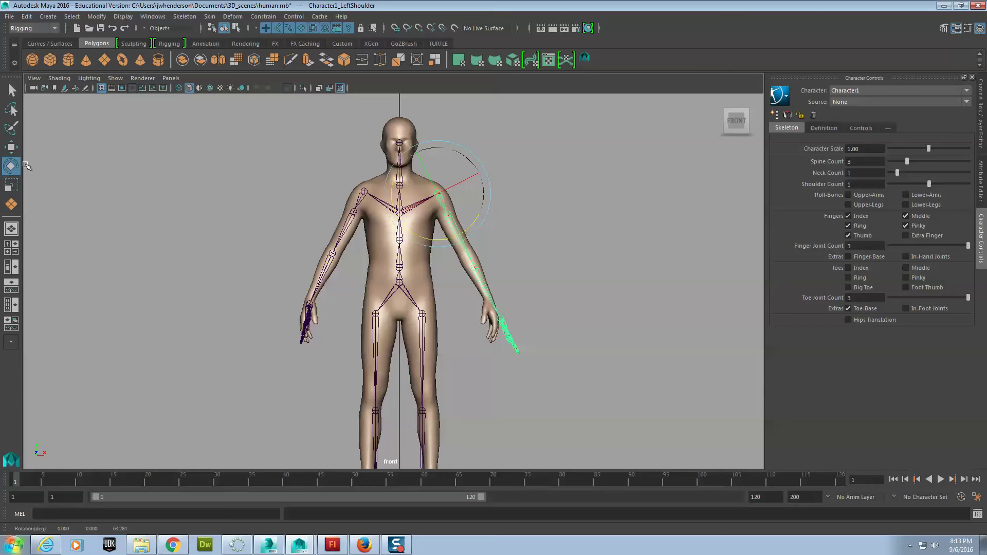
{"action": "left_click", "coordinate": [11, 147]}
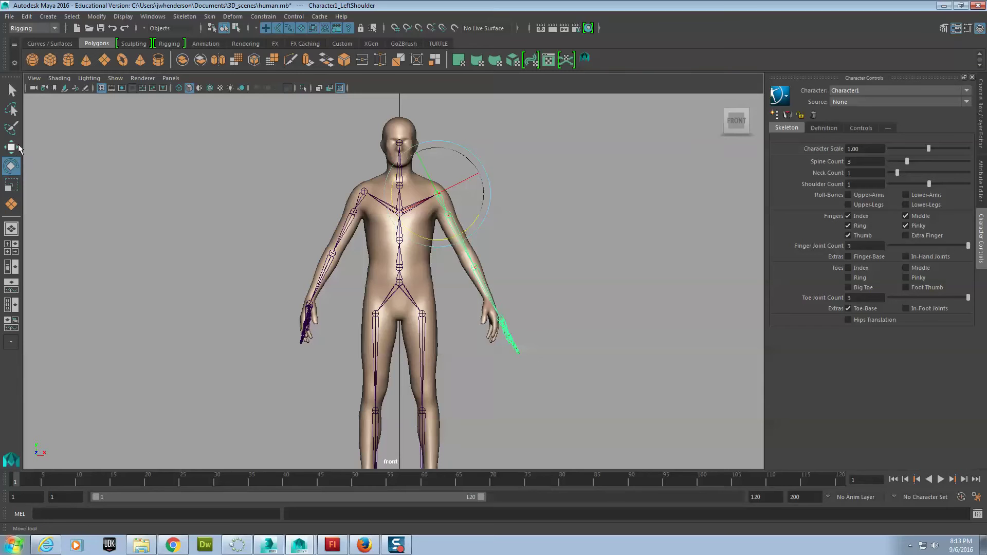
{"action": "left_click", "coordinate": [475, 267]}
{"action": "left_click_drag", "start_coordinate": [520, 281], "coordinate": [511, 269]}
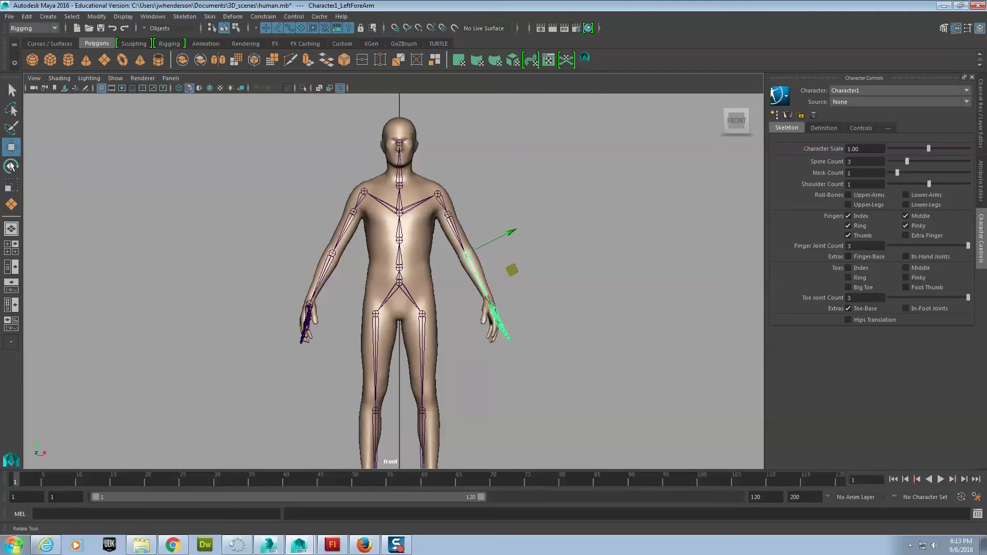
{"action": "key", "text": "e"}
{"action": "left_click_drag", "start_coordinate": [491, 305], "coordinate": [523, 276]}
{"action": "left_click", "coordinate": [494, 307]}
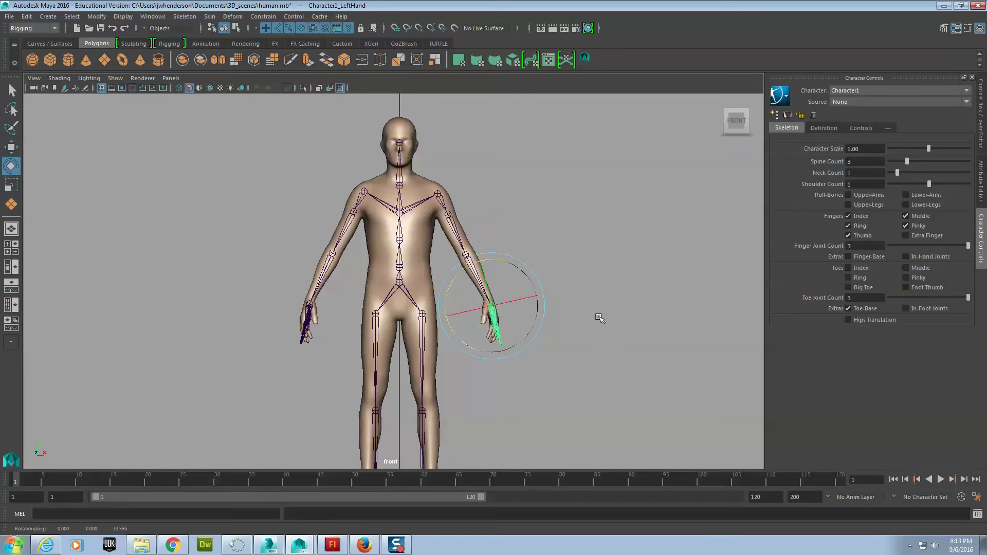
{"action": "middle_click_drag", "start_coordinate": [601, 319], "coordinate": [596, 326]}
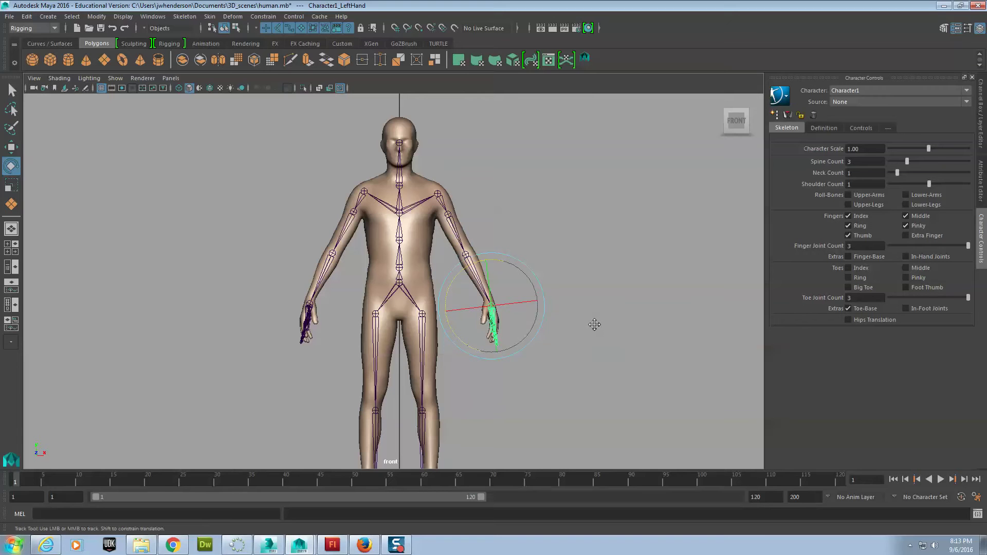
{"action": "middle_click_drag", "start_coordinate": [609, 256], "coordinate": [602, 240], "text": "alt"}
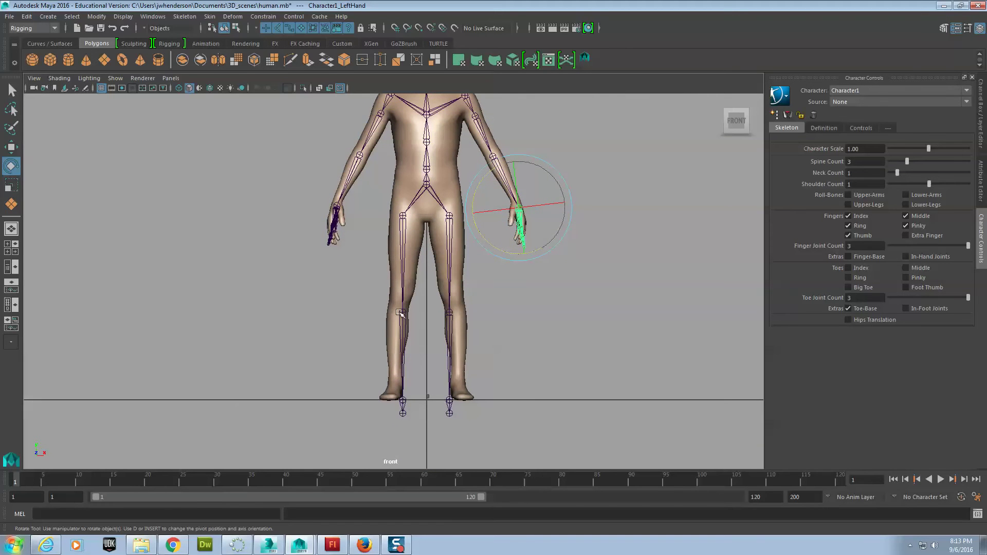
Step: Move the right knee and foot joints into the mesh's right knee and ankle
{"action": "left_click", "coordinate": [401, 313]}
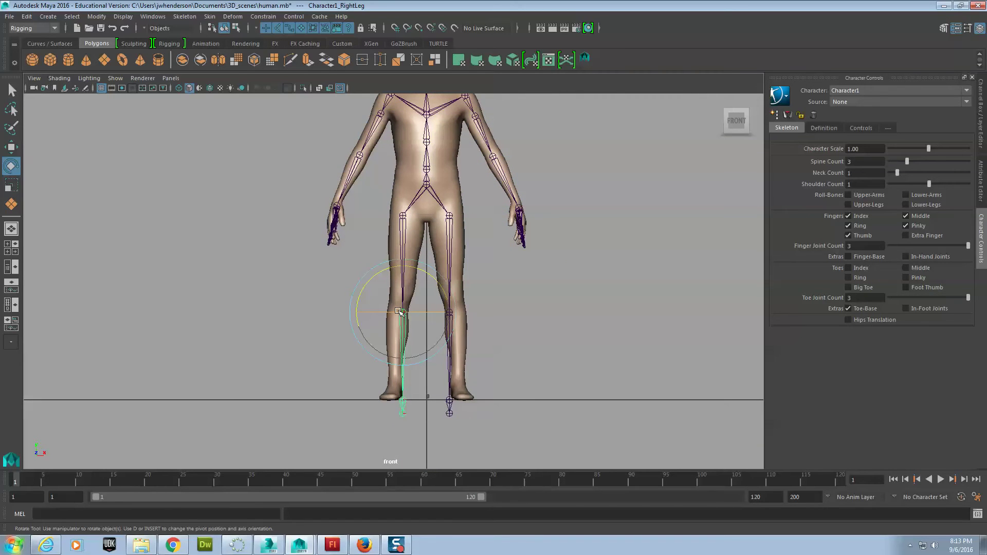
{"action": "key", "text": "w"}
{"action": "middle_click_drag", "start_coordinate": [439, 276], "coordinate": [435, 264]}
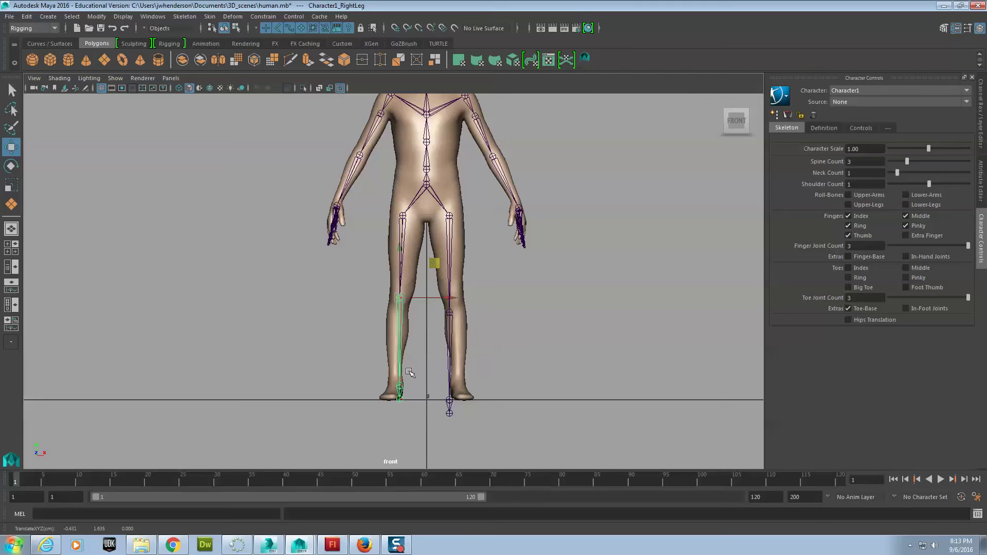
{"action": "left_click", "coordinate": [400, 387]}
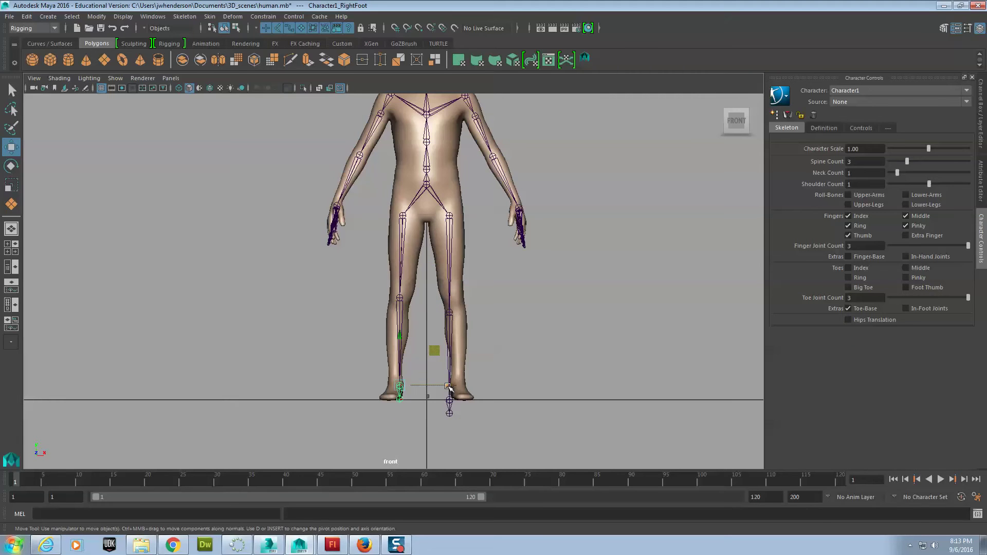
{"action": "middle_click_drag", "start_coordinate": [432, 371], "coordinate": [455, 340]}
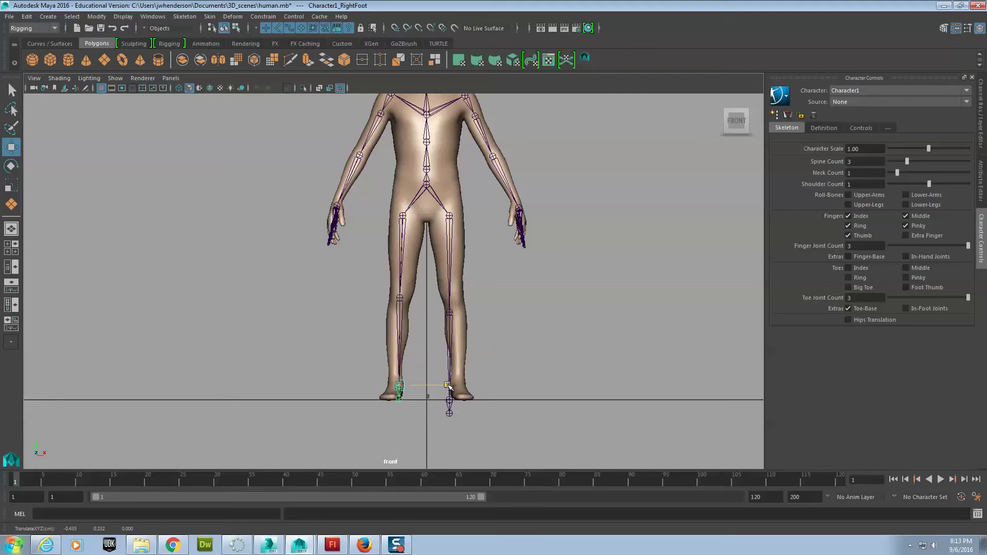
Step: Move the left knee and foot joints into the mesh's left knee and ankle
{"action": "left_click", "coordinate": [450, 314]}
{"action": "middle_click_drag", "start_coordinate": [483, 278], "coordinate": [490, 268]}
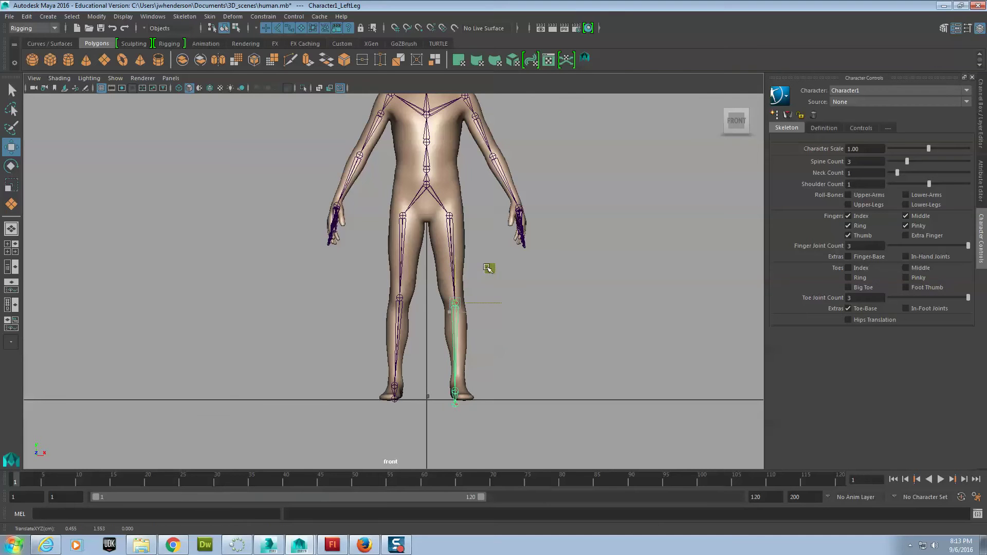
{"action": "left_click", "coordinate": [454, 395]}
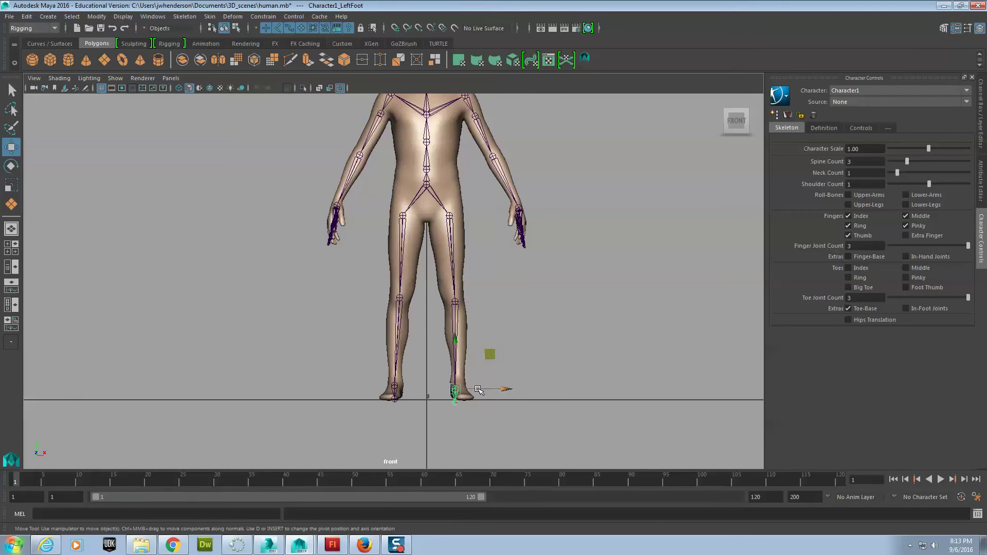
{"action": "middle_click_drag", "start_coordinate": [487, 391], "coordinate": [555, 408]}
{"action": "right_click_drag", "start_coordinate": [556, 408], "coordinate": [580, 417], "text": "alt"}
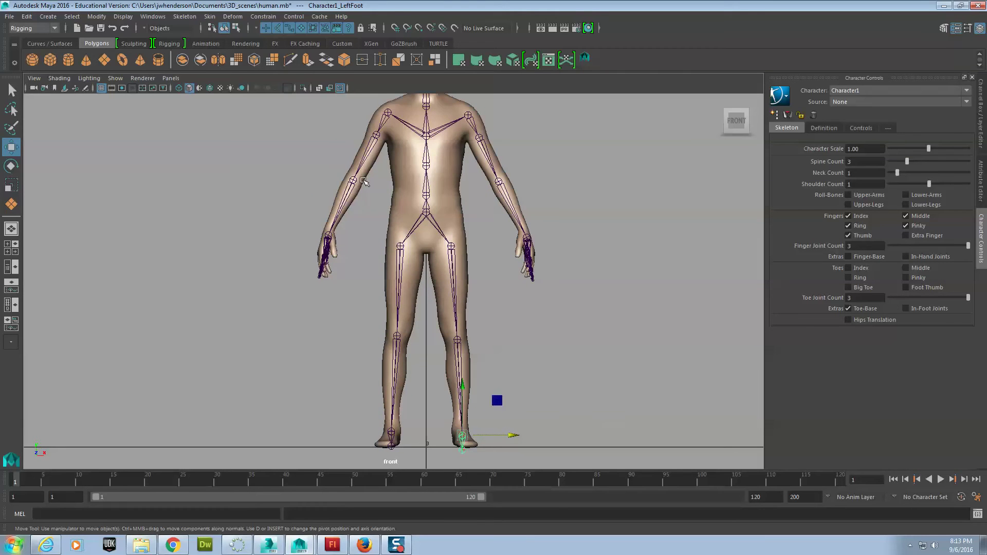
{"action": "key", "text": "space"}
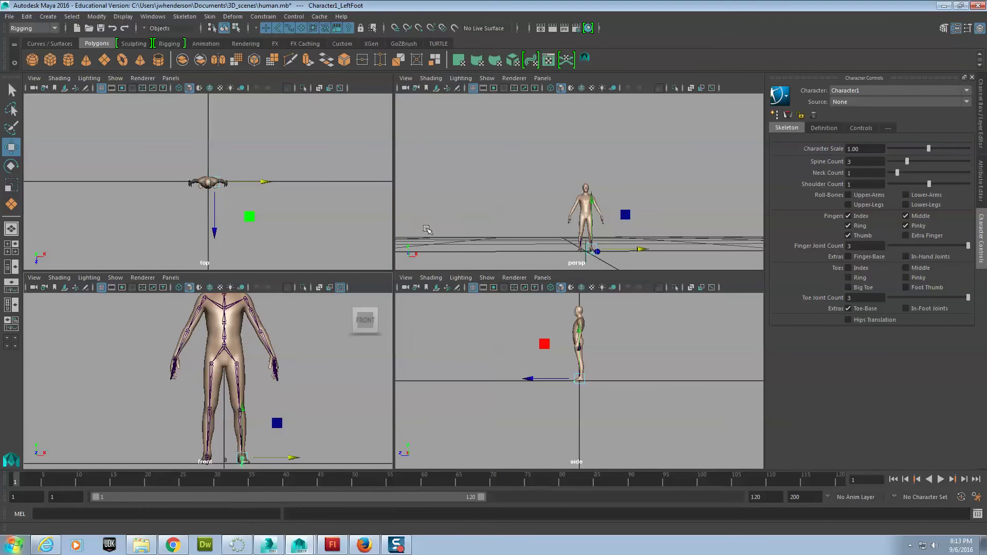
{"action": "left_click", "coordinate": [500, 324]}
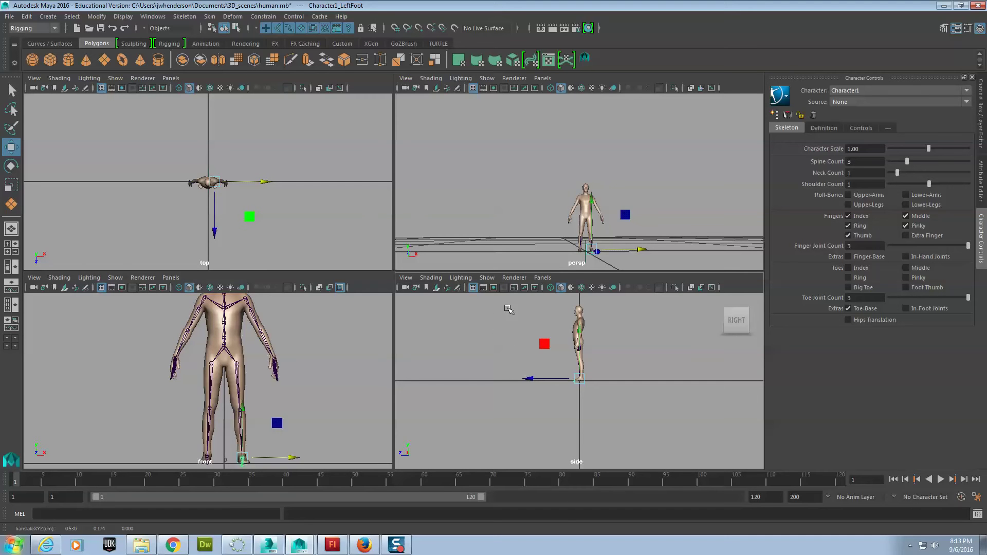
{"action": "left_click", "coordinate": [322, 334]}
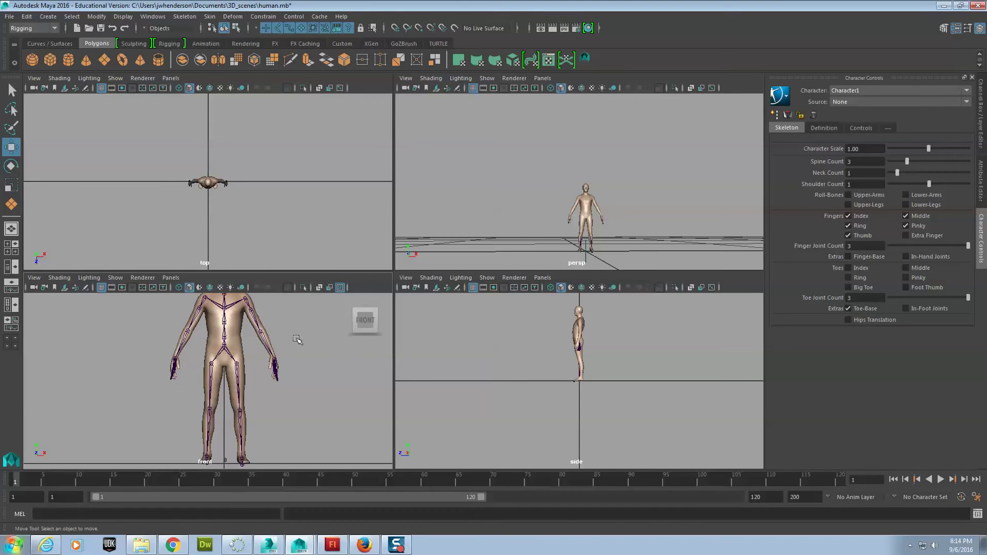
{"action": "key", "text": "space"}
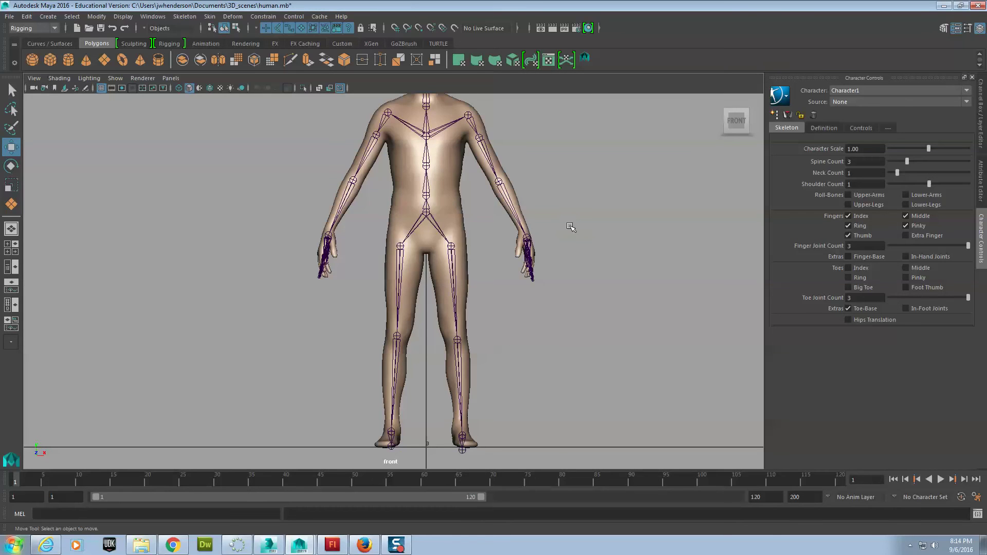
{"action": "scroll", "coordinate": [566, 302], "scroll_direction": "down", "scroll_amount": 3}
{"action": "scroll", "coordinate": [565, 293], "scroll_direction": "up", "scroll_amount": 1}
{"action": "scroll", "coordinate": [565, 289], "scroll_direction": "up", "scroll_amount": 1}
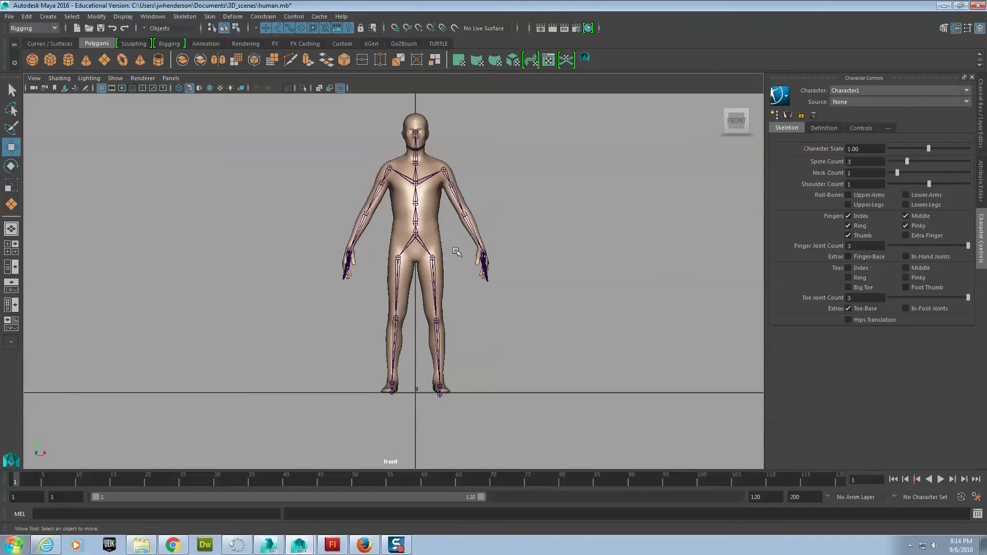
Step: Raise Character1_Hips slightly to lift the whole skeleton
{"action": "left_click", "coordinate": [418, 236]}
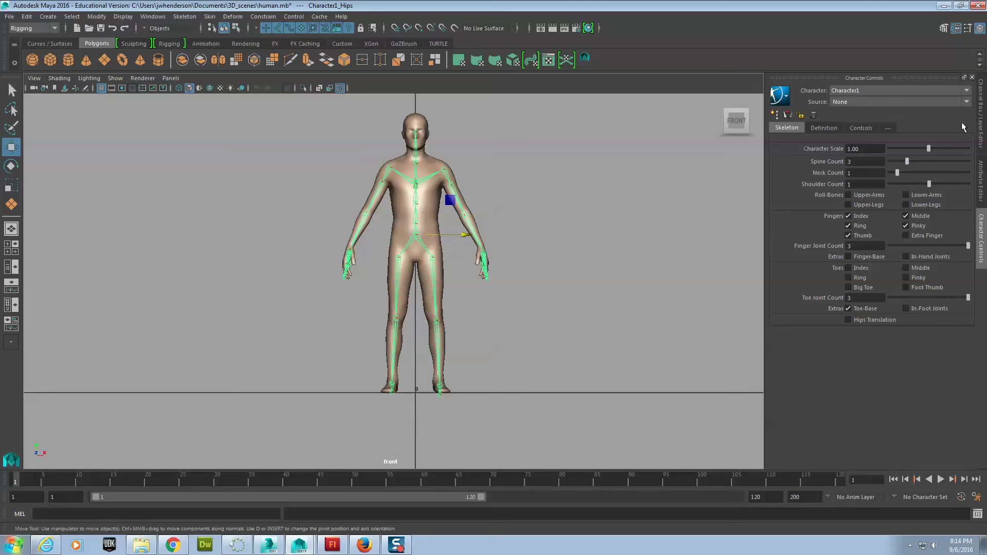
{"action": "left_click", "coordinate": [980, 175]}
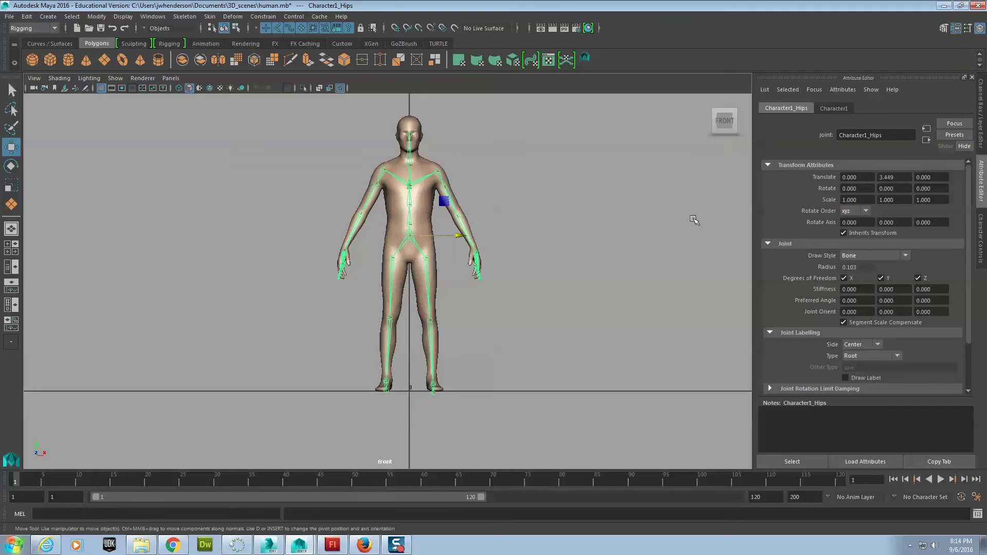
{"action": "left_click_drag", "start_coordinate": [417, 233], "coordinate": [411, 225]}
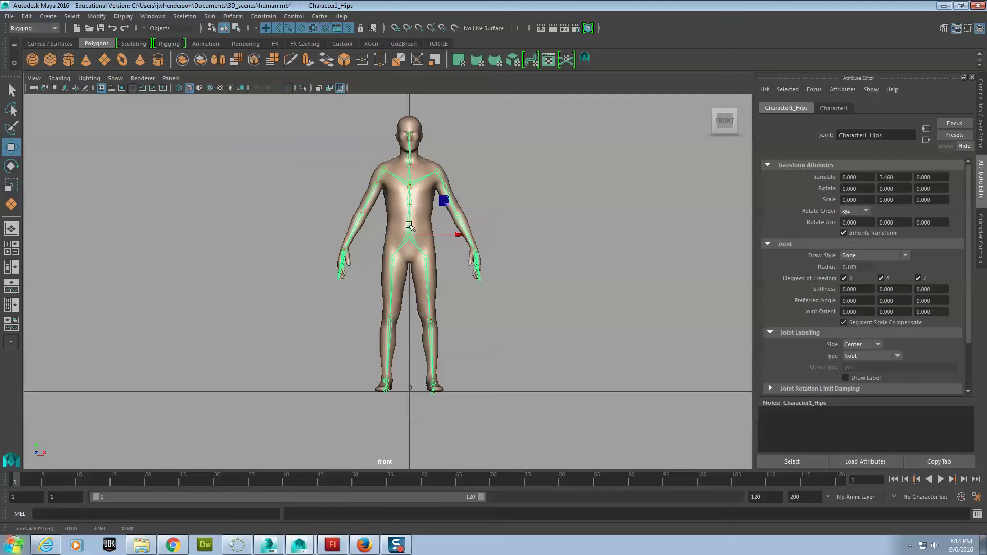
{"action": "left_click", "coordinate": [476, 167]}
{"action": "left_click", "coordinate": [409, 225]}
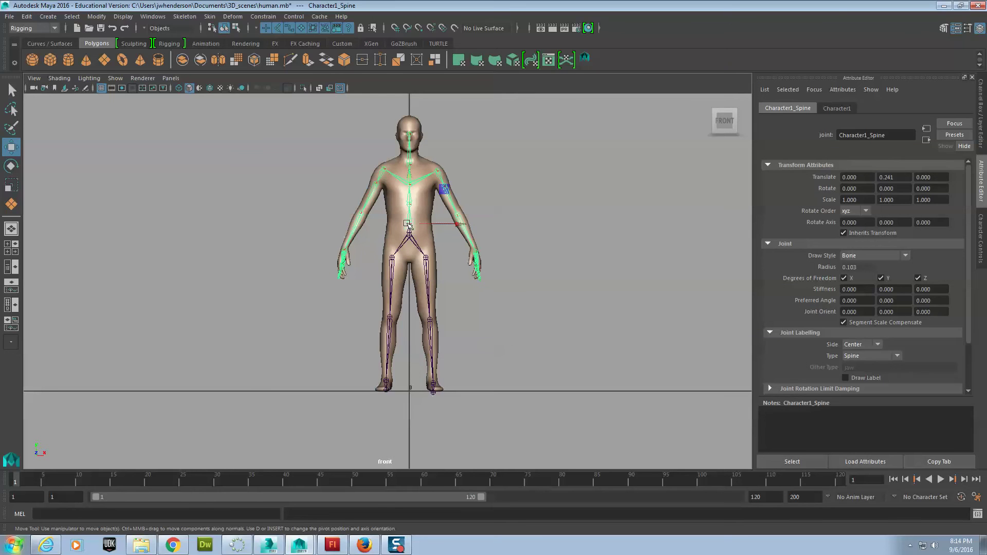
{"action": "left_click_drag", "start_coordinate": [409, 230], "coordinate": [410, 231]}
Step: Bind the humanBody mesh to the skeleton with Skin > Bind Skin
{"action": "left_click", "coordinate": [410, 233]}
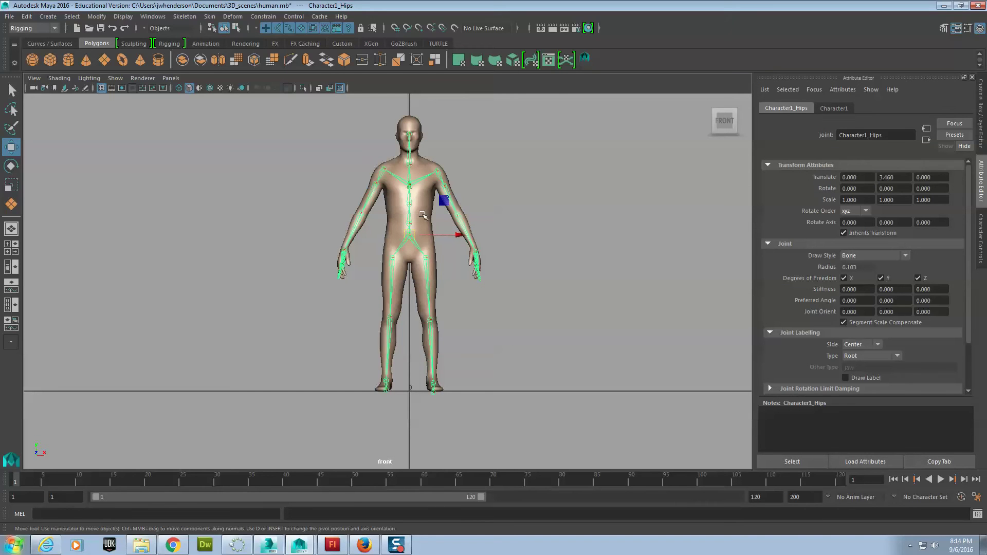
{"action": "left_click", "coordinate": [423, 214]}
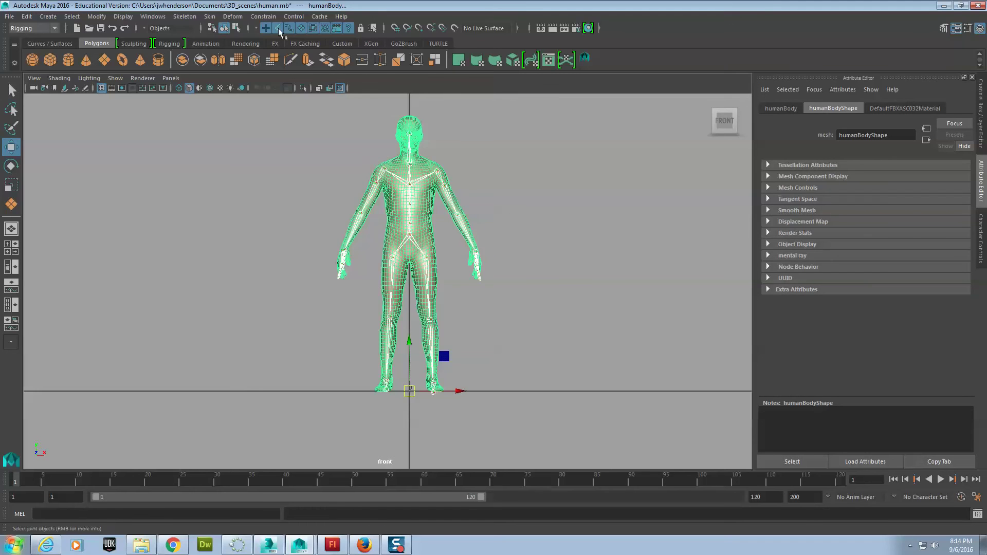
{"action": "left_click", "coordinate": [210, 17]}
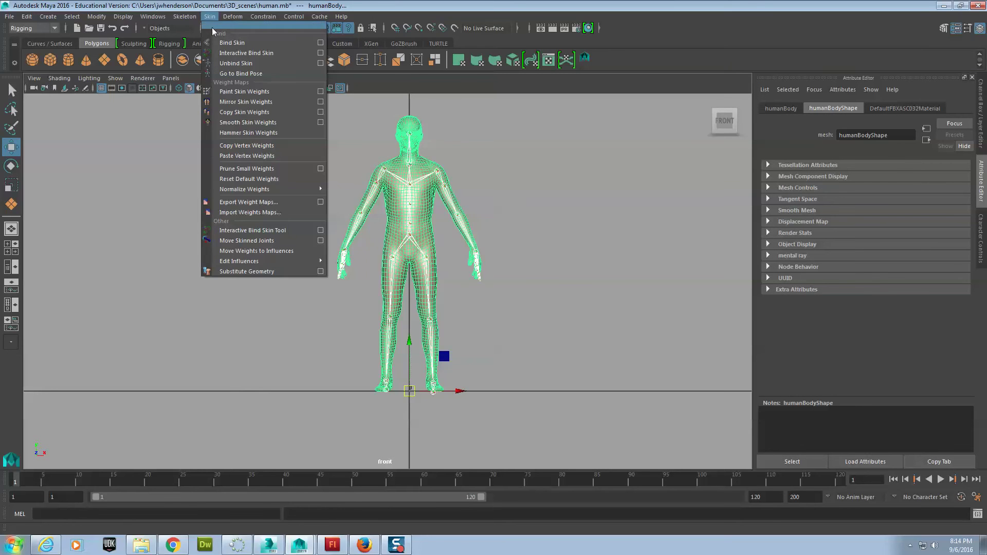
{"action": "left_click", "coordinate": [225, 43]}
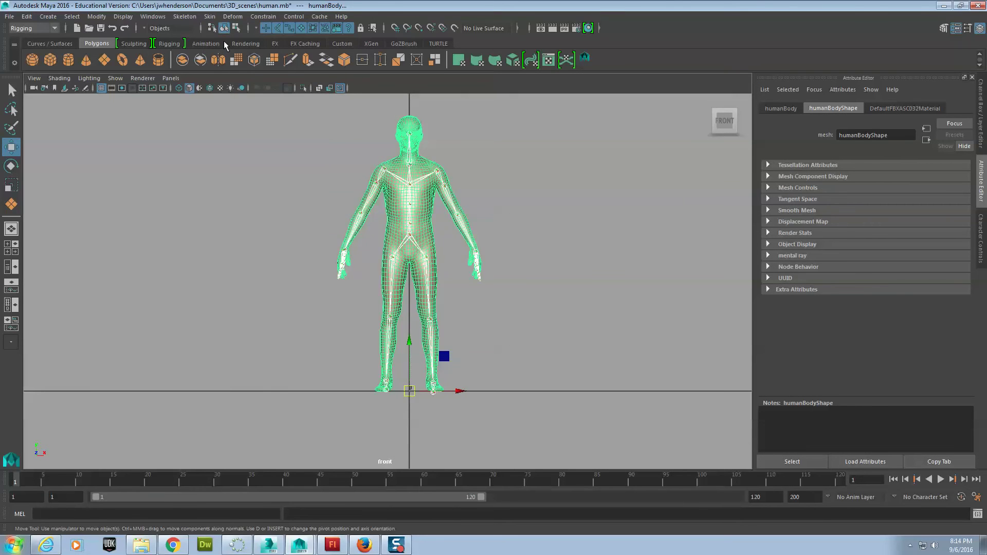
Step: Rotate Character1_RightShoulder upward to lift the arm and check the skin deforms
{"action": "left_click", "coordinate": [382, 168]}
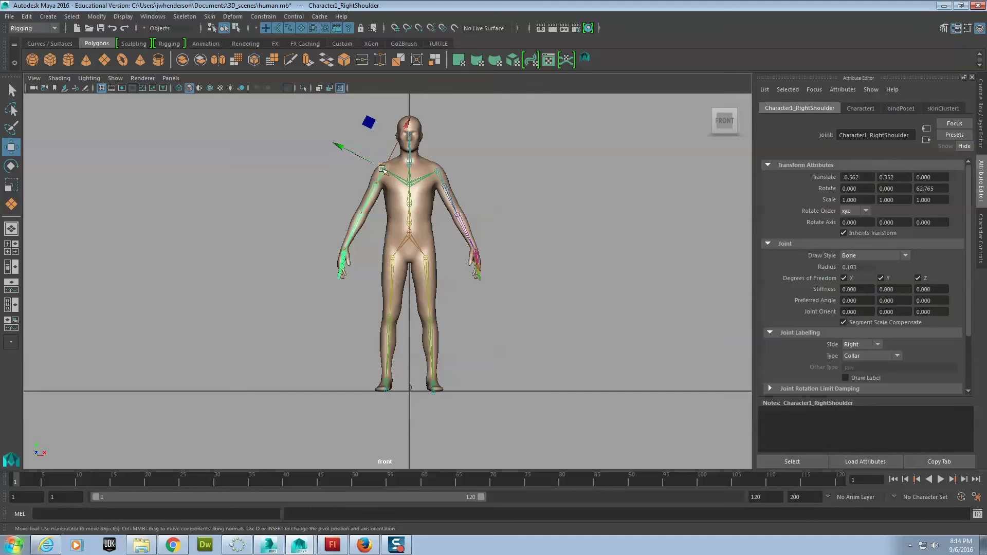
{"action": "left_click", "coordinate": [12, 166]}
{"action": "mouse_move", "coordinate": [339, 185]}
{"action": "left_mouse_down"}
{"action": "mouse_move", "coordinate": [347, 182]}
{"action": "mouse_move", "coordinate": [337, 155]}
{"action": "left_mouse_up"}
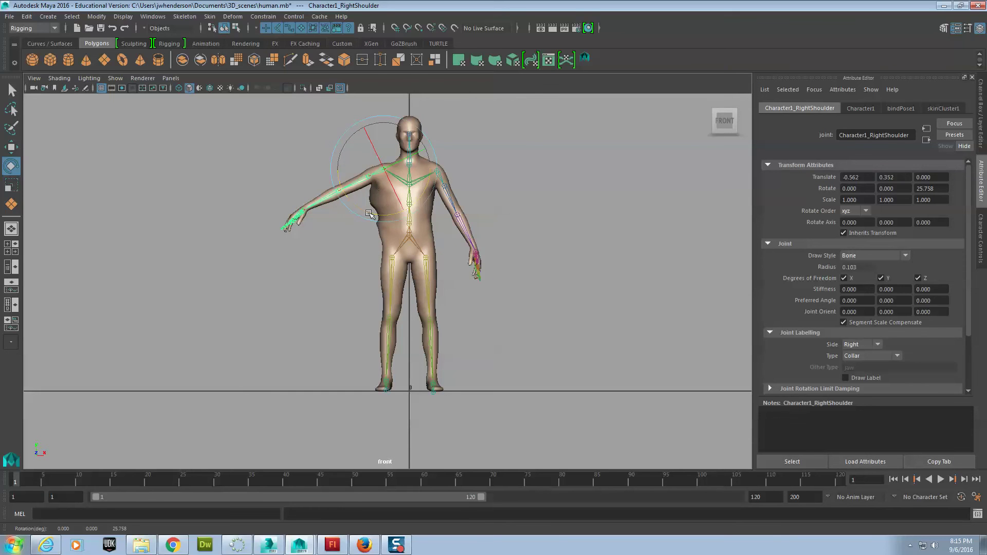